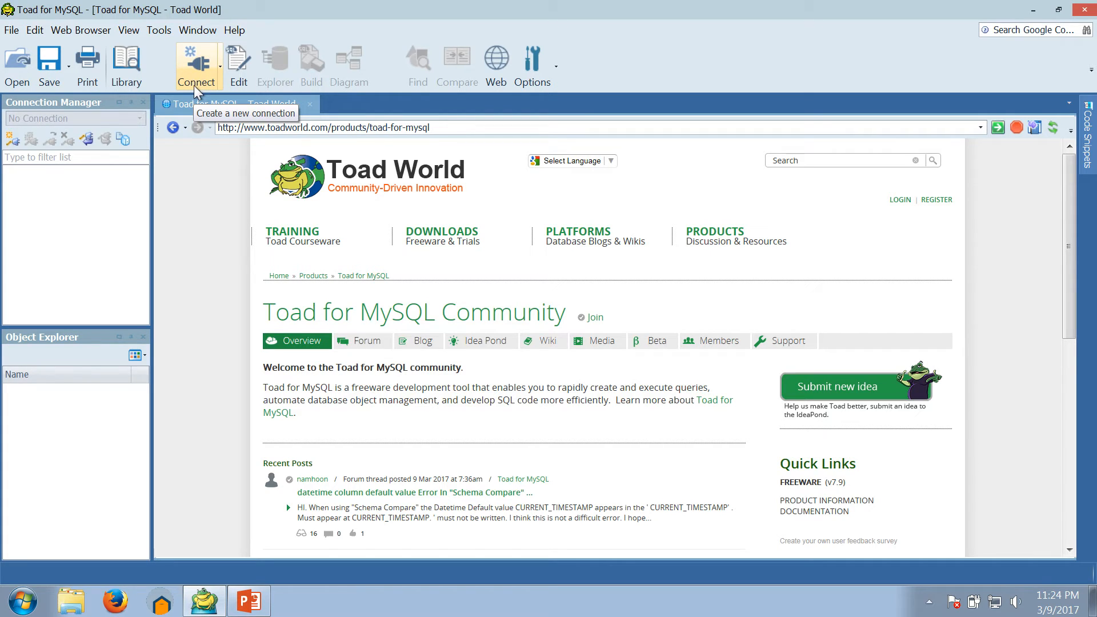
Step: Open the Create New Connection dialog and move it up and to the left
{"action": "left_click", "coordinate": [206, 70]}
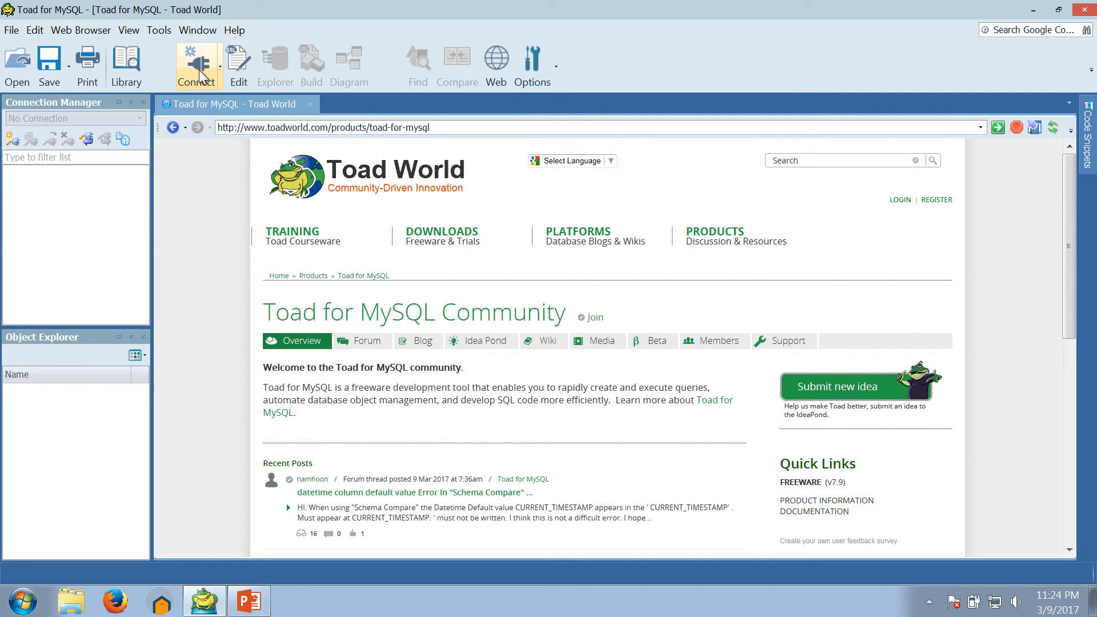
{"action": "left_click", "coordinate": [199, 71]}
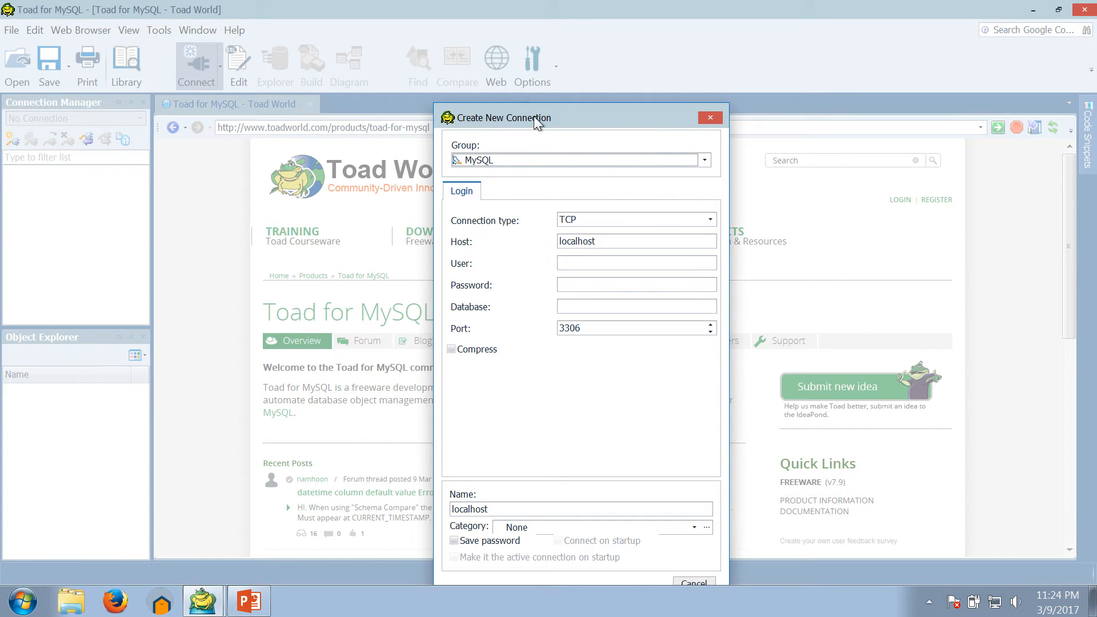
{"action": "left_click_drag", "start_coordinate": [533, 115], "coordinate": [461, 85]}
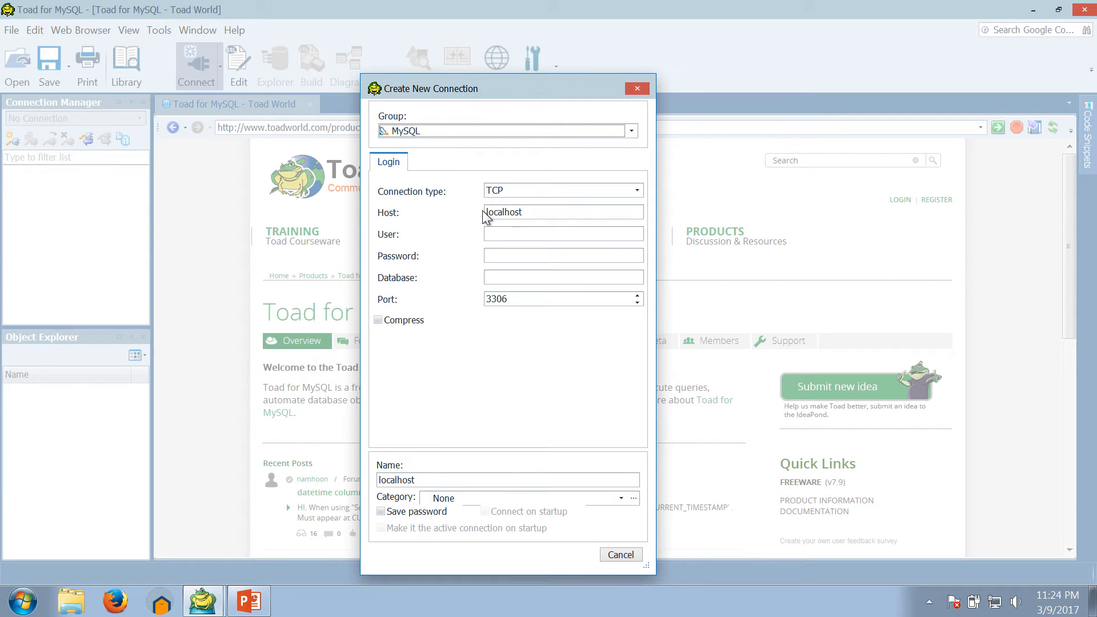
Step: Set the host to bfa501.info, enter the user name and password, then switch to PowerPoint
{"action": "left_click_drag", "start_coordinate": [521, 214], "coordinate": [468, 214]}
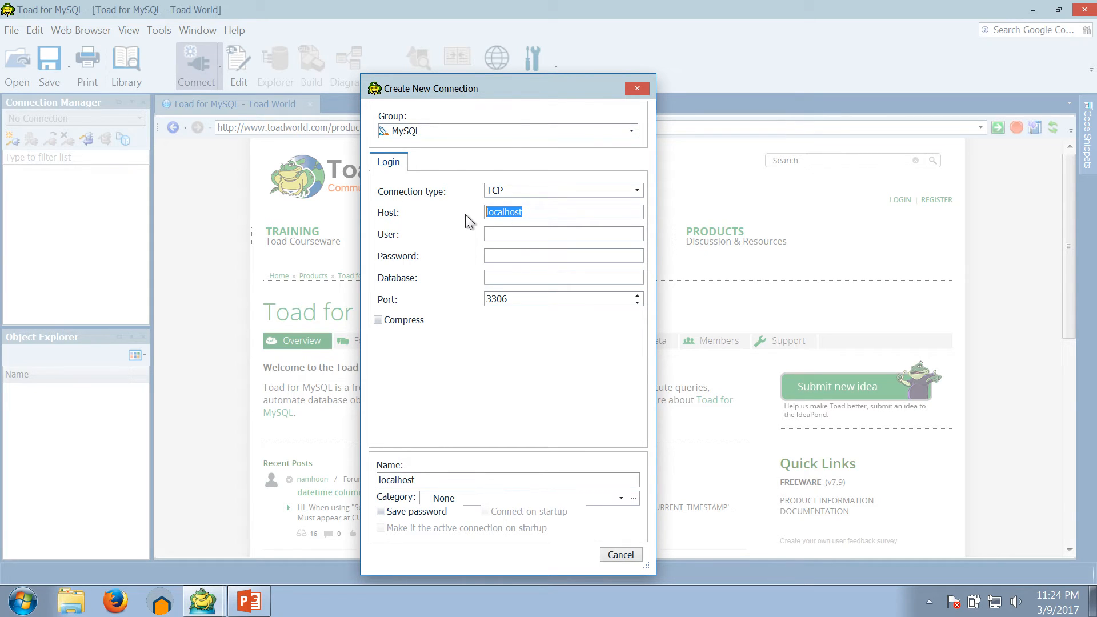
{"action": "type", "text": "b"}
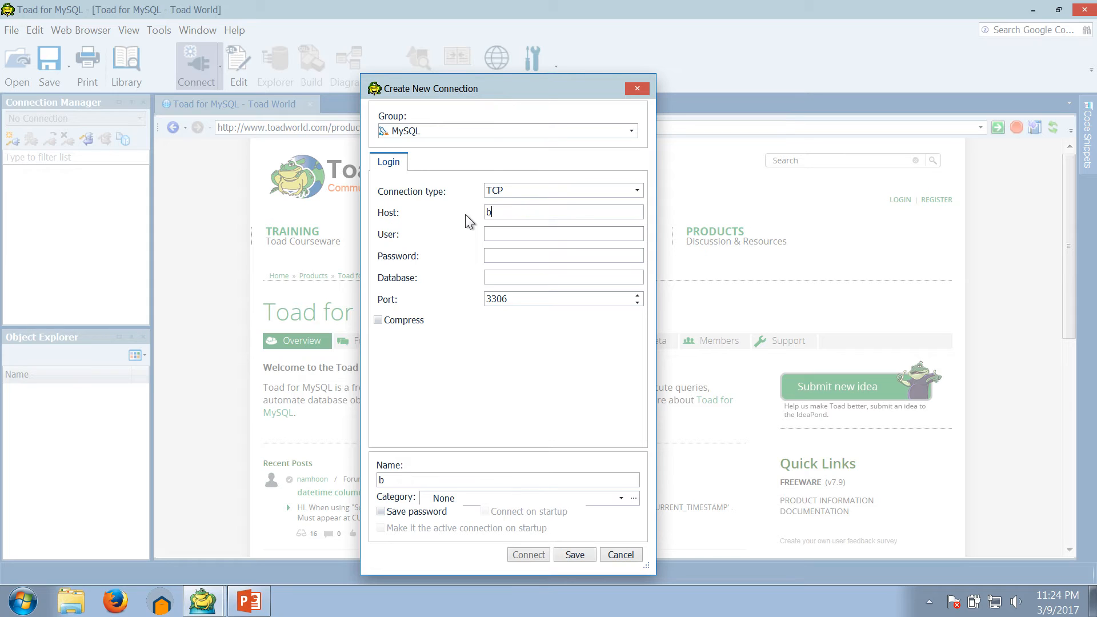
{"action": "type", "text": "fa501.info"}
{"action": "left_click", "coordinate": [512, 234]}
{"action": "type", "text": "stu"}
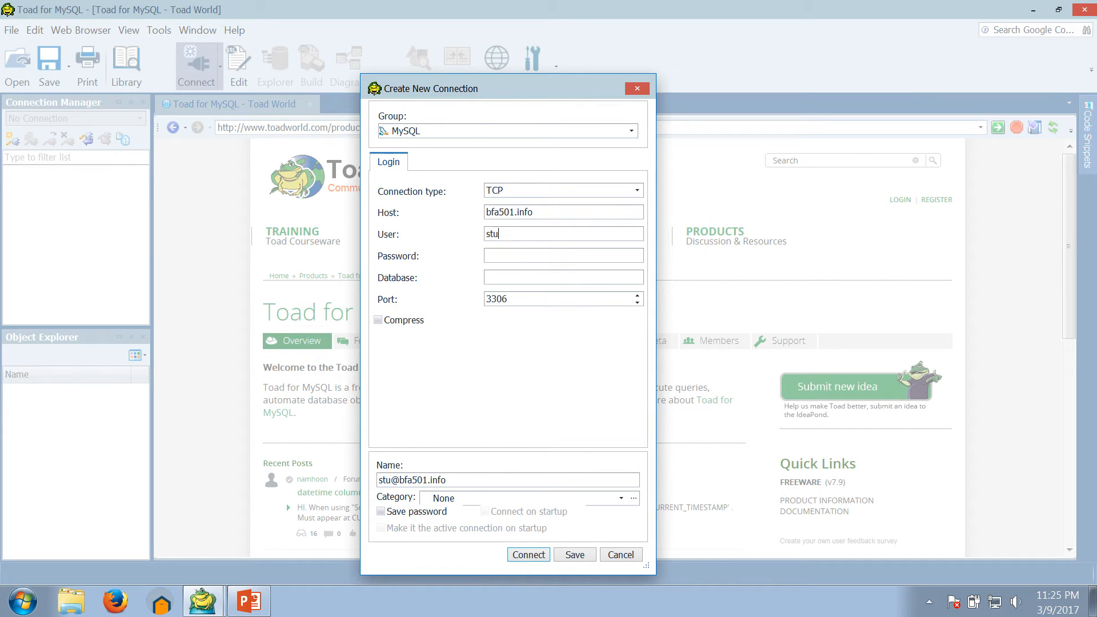
{"action": "type", "text": "dent"}
{"action": "type", "text": "1234567890"}
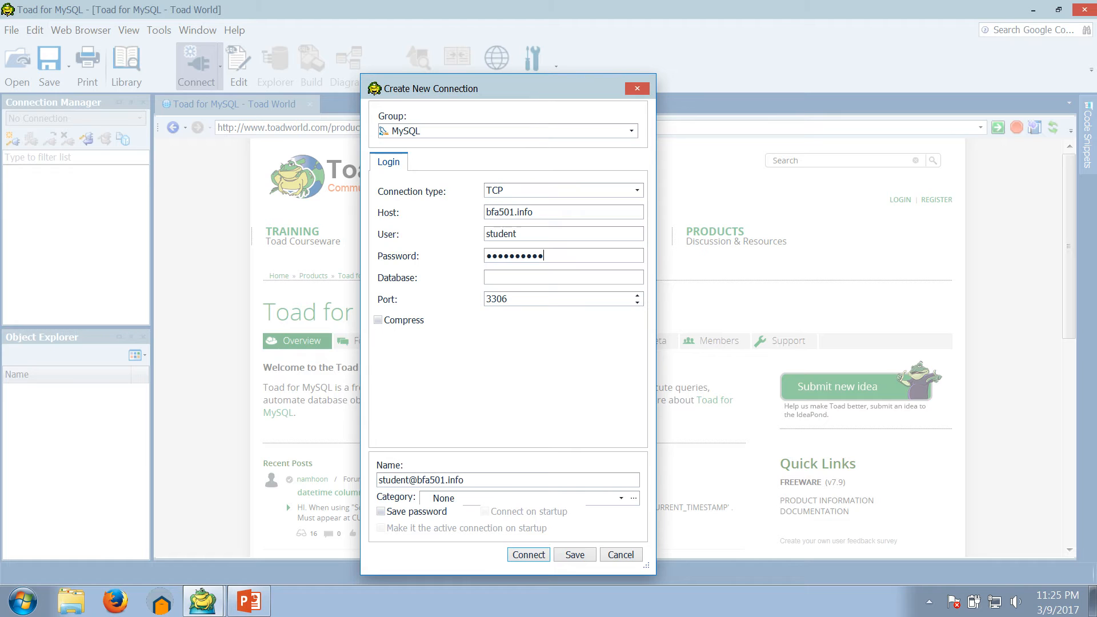
{"action": "type", "text": "1"}
{"action": "left_click", "coordinate": [249, 603]}
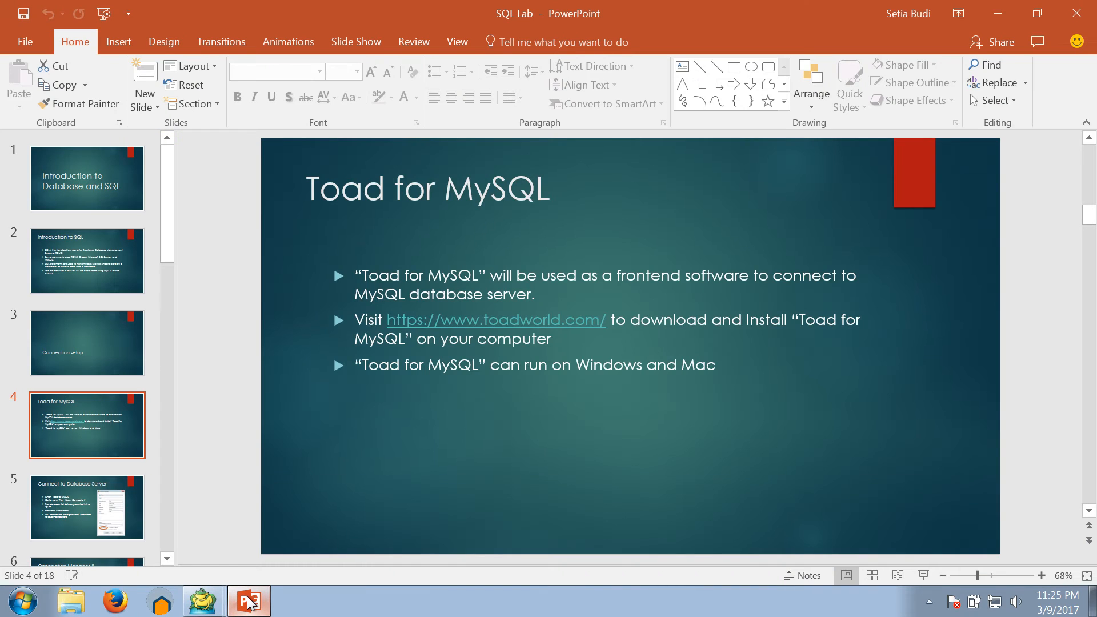
Step: View the Connect to Database Server slide, then minimize PowerPoint to return to Toad
{"action": "left_click", "coordinate": [68, 517]}
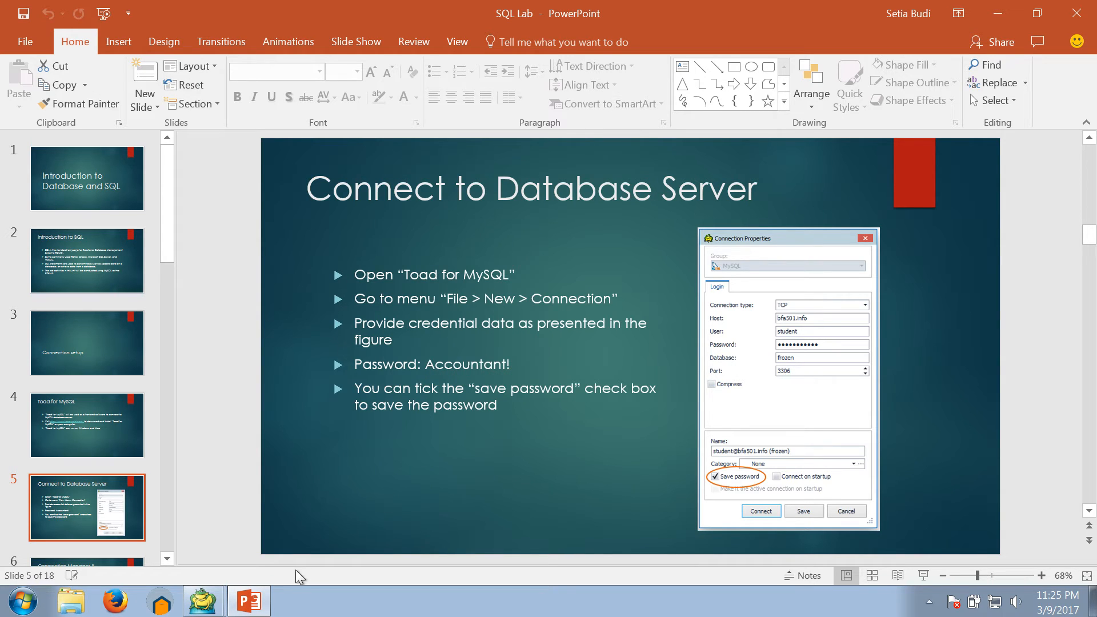
{"action": "left_click", "coordinate": [262, 603]}
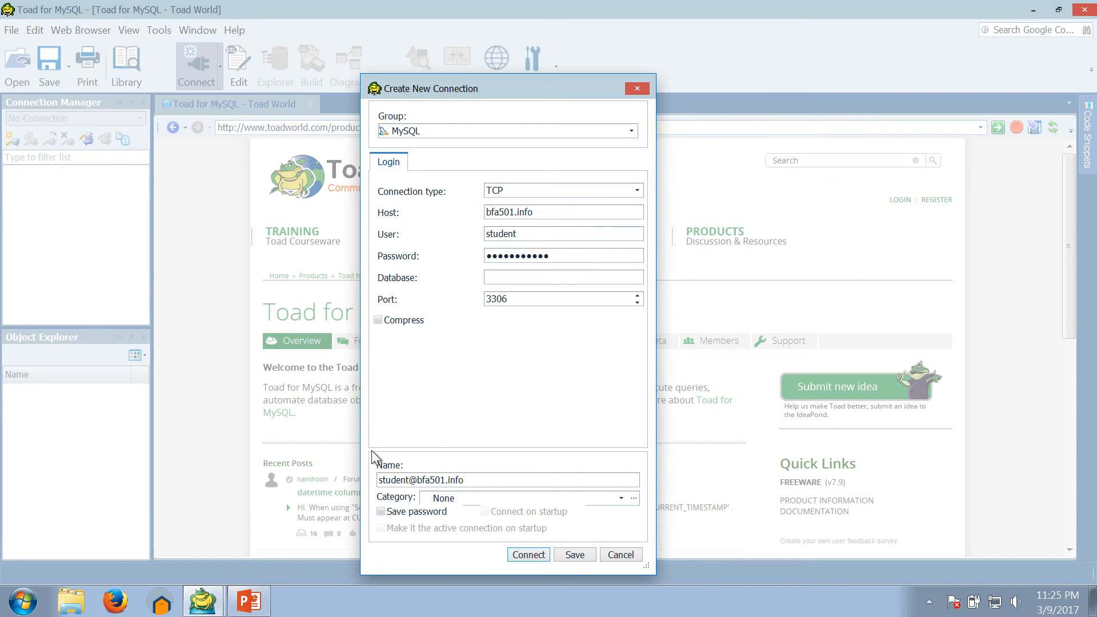
Step: Set the database to frozen, enable Save password, and save the connection
{"action": "left_click", "coordinate": [495, 277]}
{"action": "type", "text": "frozen"}
{"action": "left_click", "coordinate": [383, 512]}
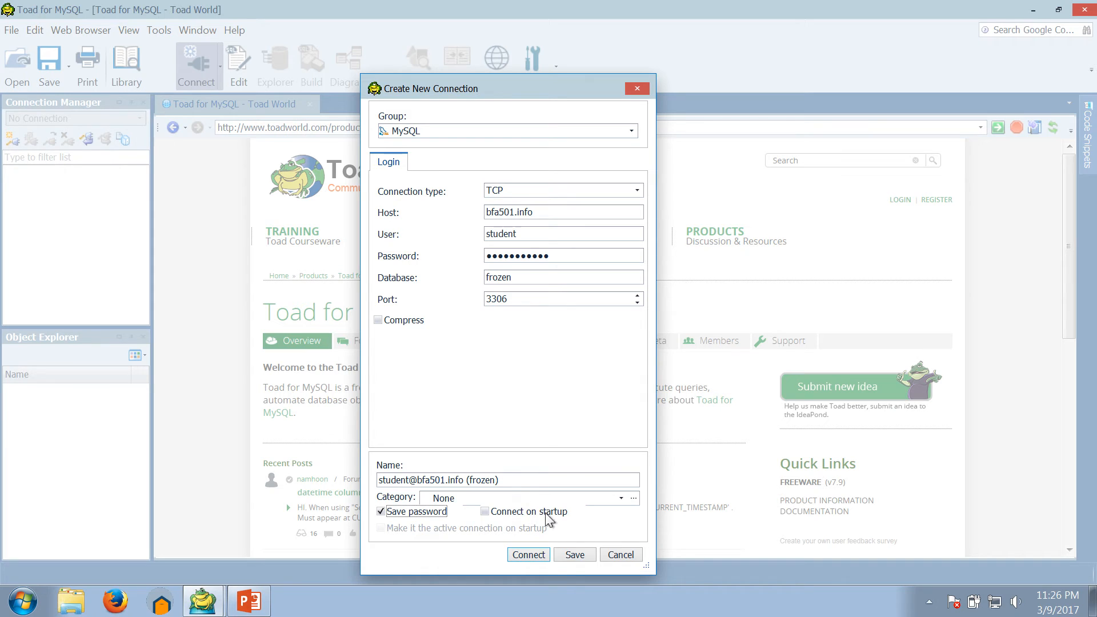
{"action": "left_click", "coordinate": [574, 555]}
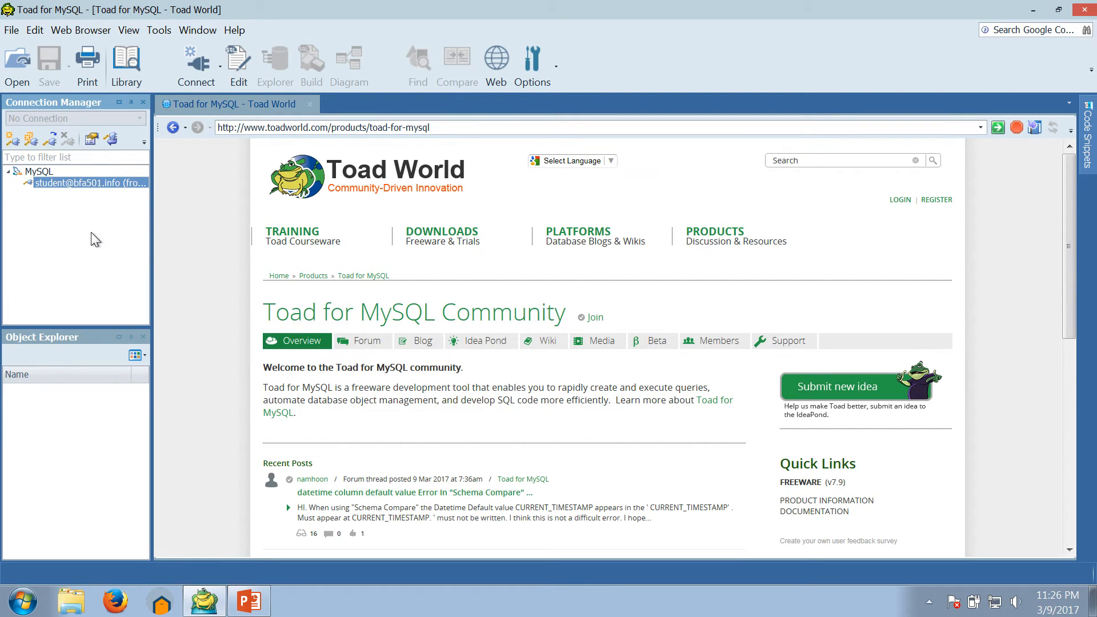
{"action": "double_click", "coordinate": [40, 184]}
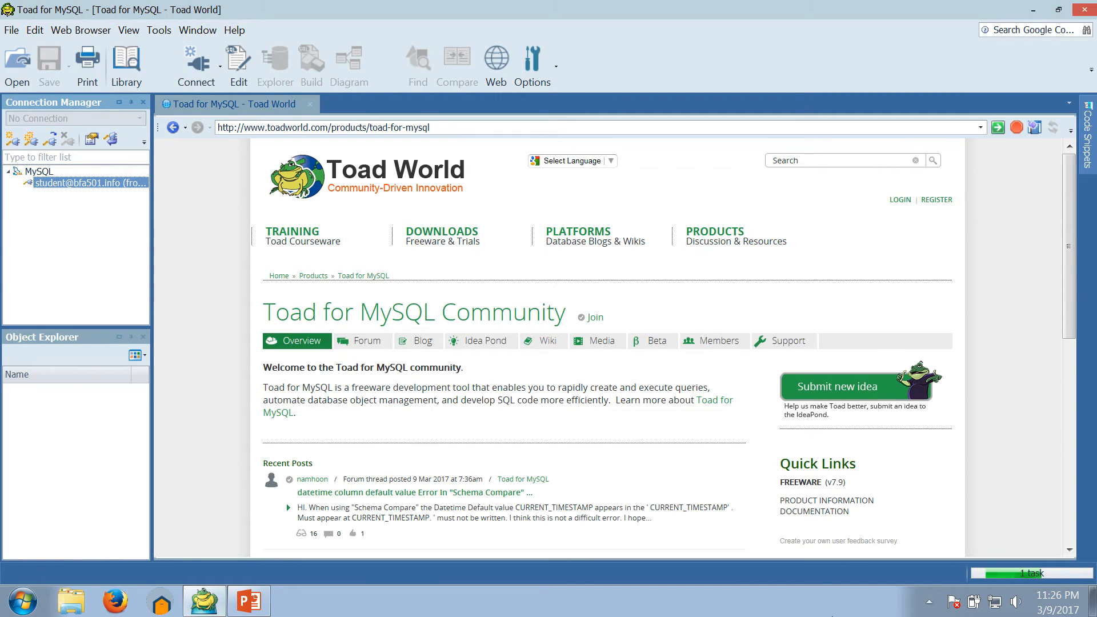
{"action": "mouse_move", "coordinate": [1037, 576]}
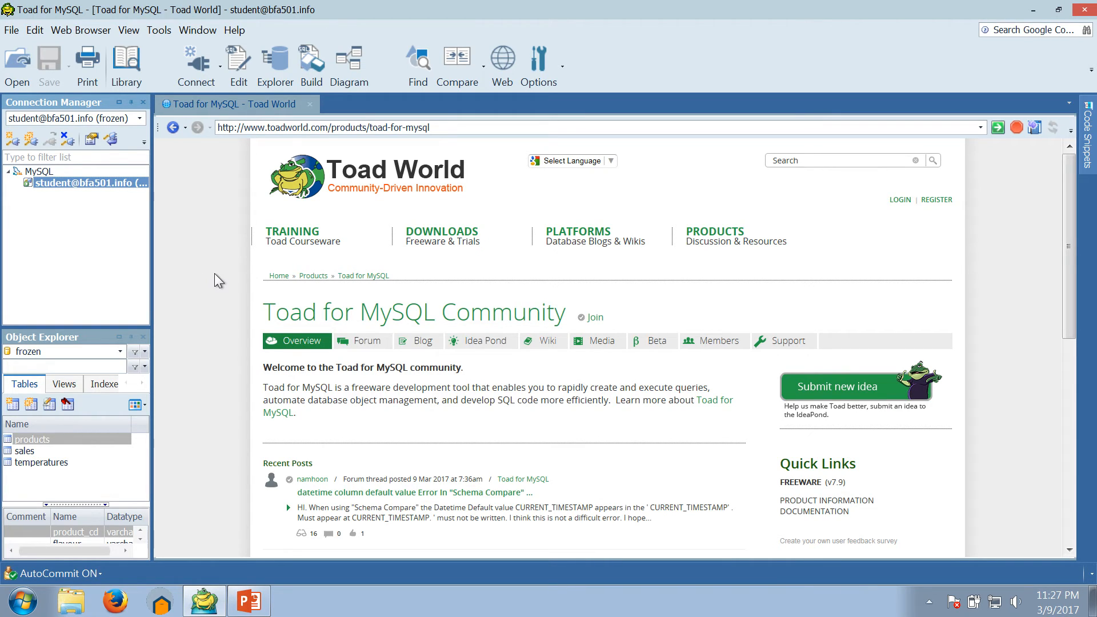
Step: Write 'SELECT * FROM products;' over two lines in a new SQL editor
{"action": "left_click", "coordinate": [245, 76]}
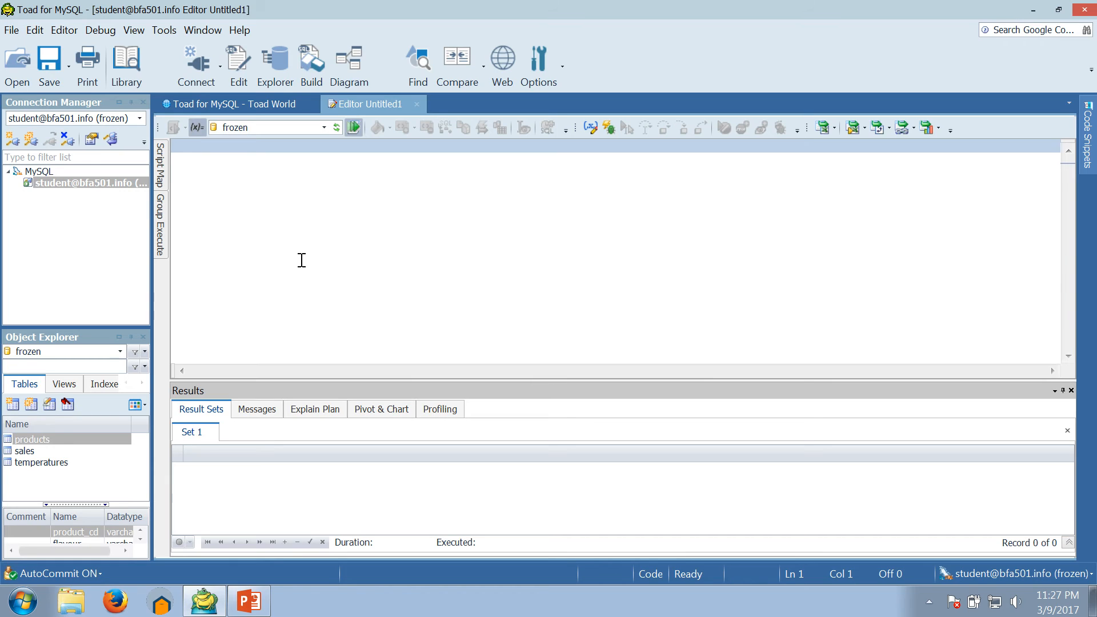
{"action": "type", "text": "SELECT "}
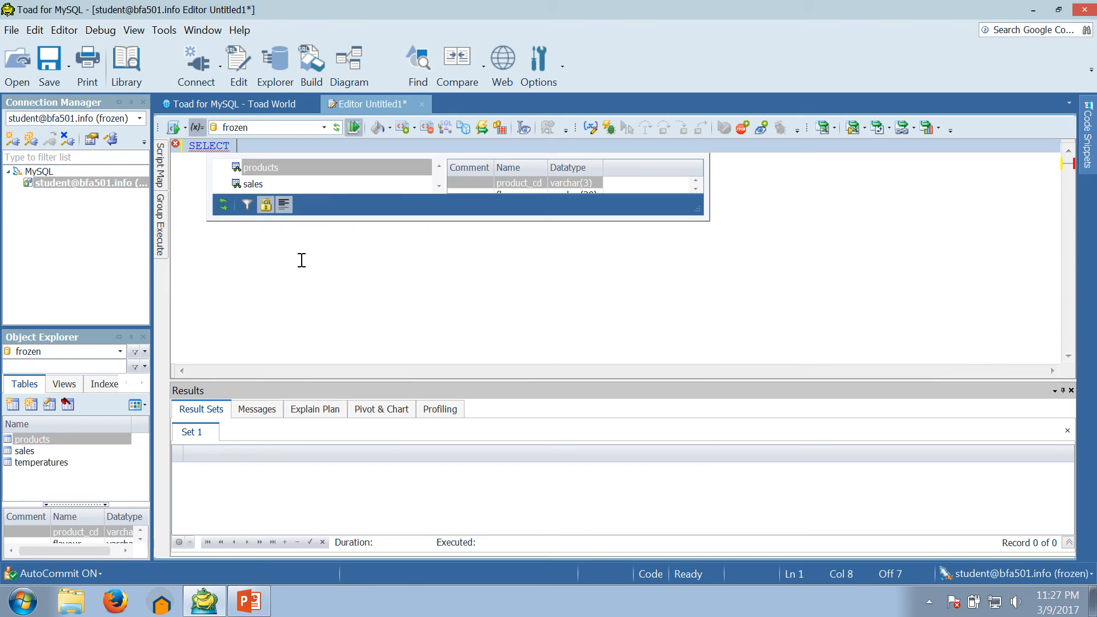
{"action": "type", "text": "*"}
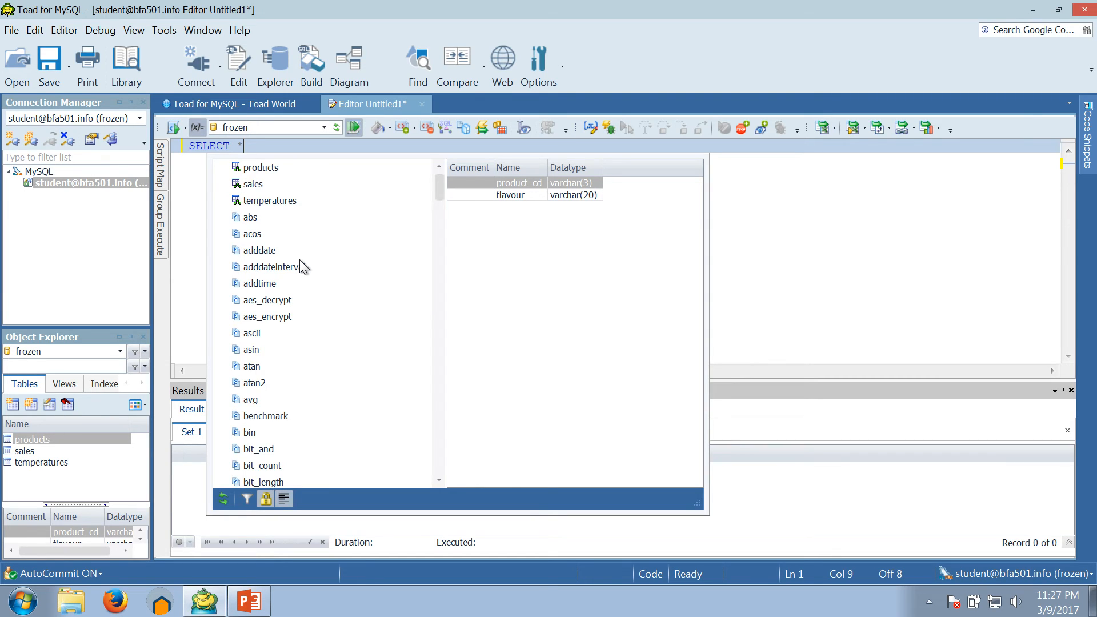
{"action": "key", "text": "Escape"}
{"action": "key", "text": "Return"}
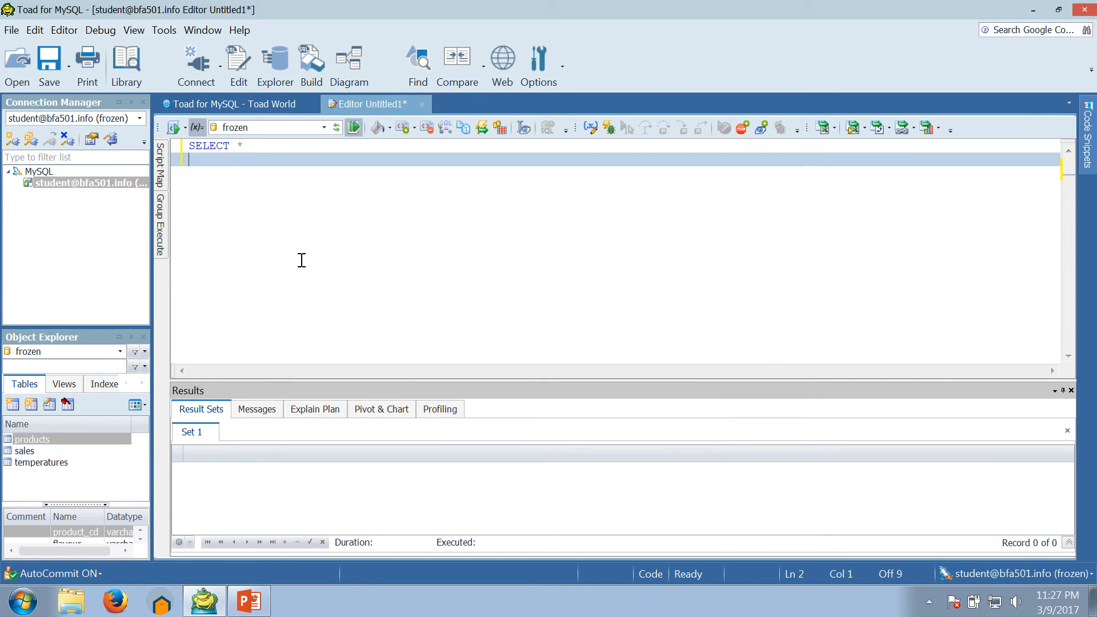
{"action": "type", "text": "FROM"}
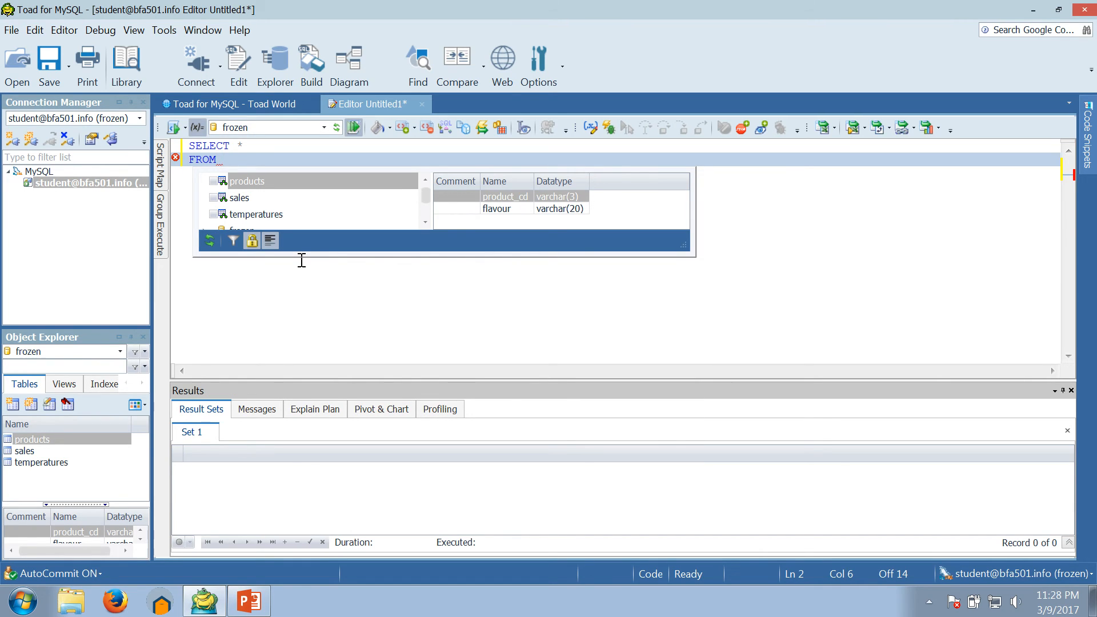
{"action": "type", "text": "p"}
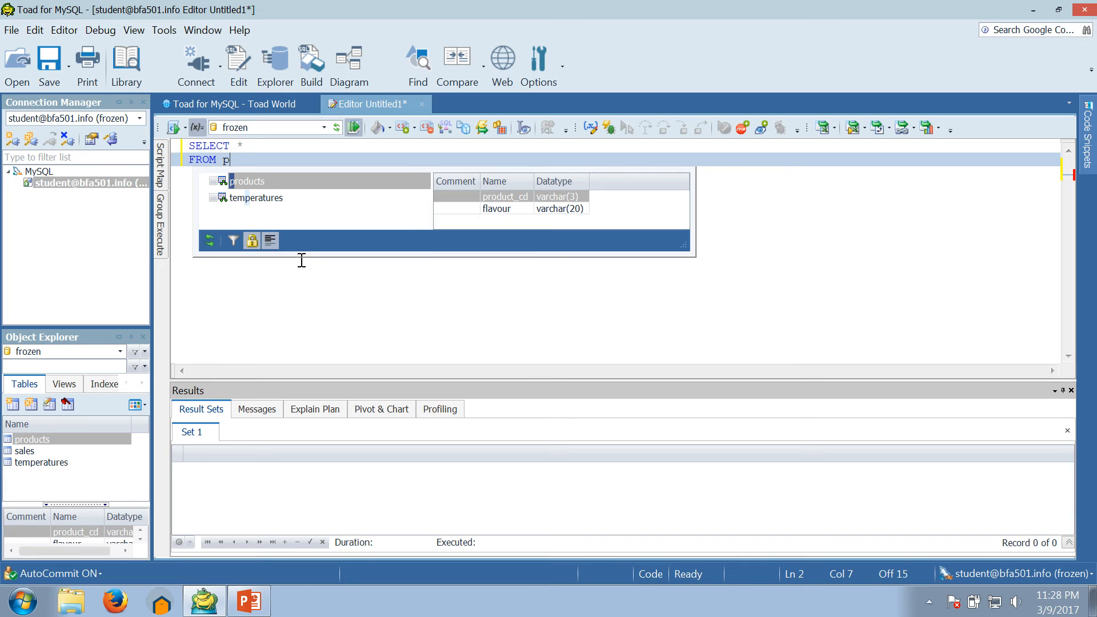
{"action": "type", "text": "roducts"}
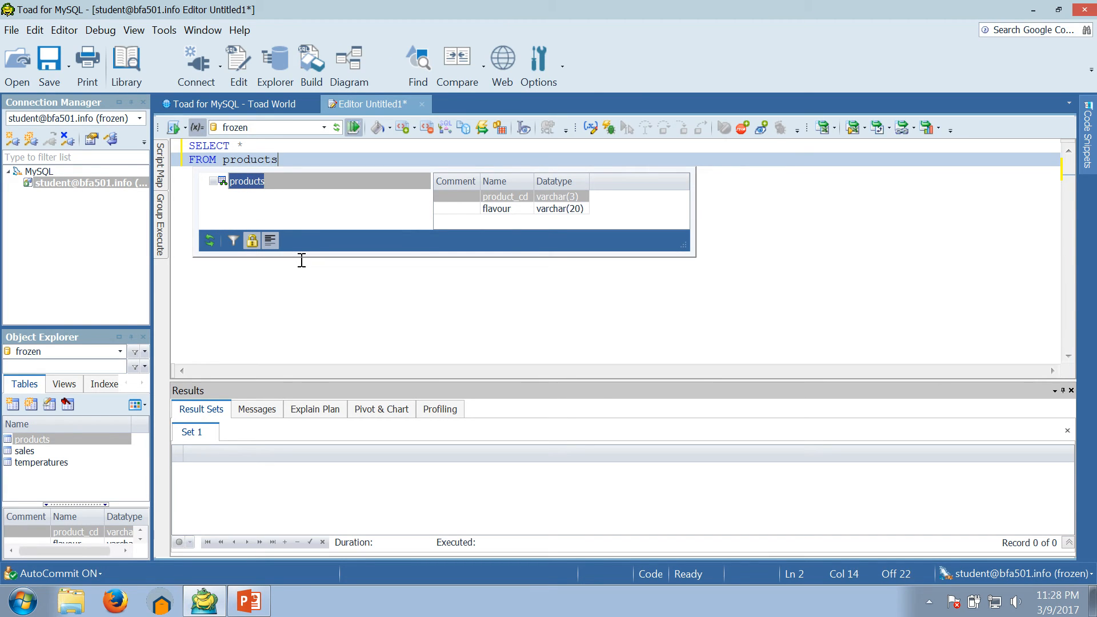
{"action": "type", "text": ";"}
{"action": "key", "text": "Escape"}
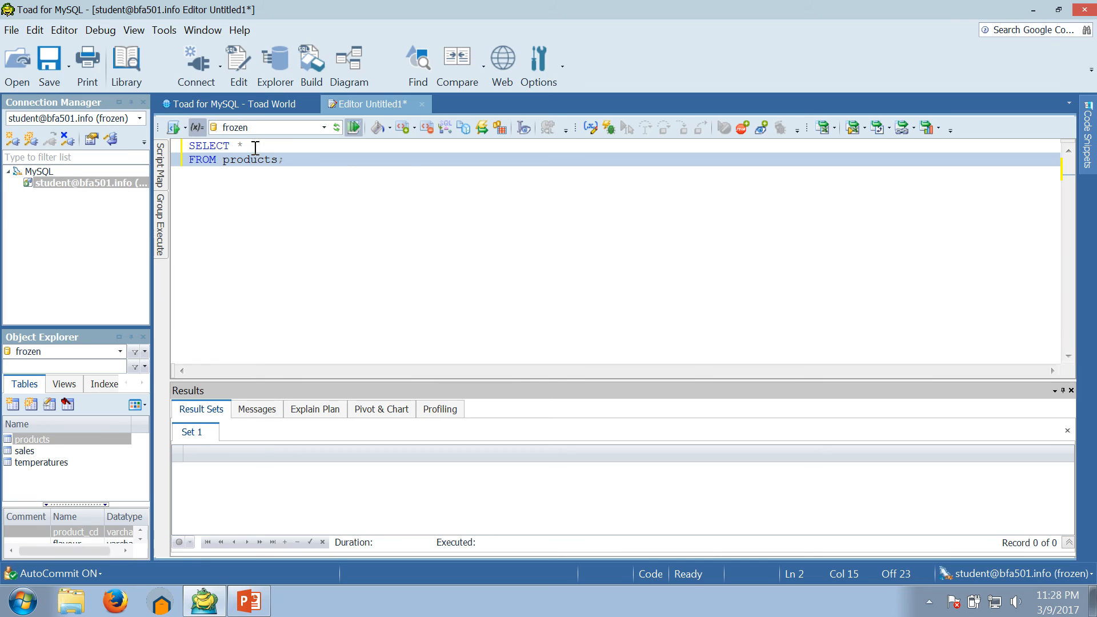
Step: Execute the query, showing five product rows with codes and flavours in the results grid
{"action": "mouse_move", "coordinate": [255, 155]}
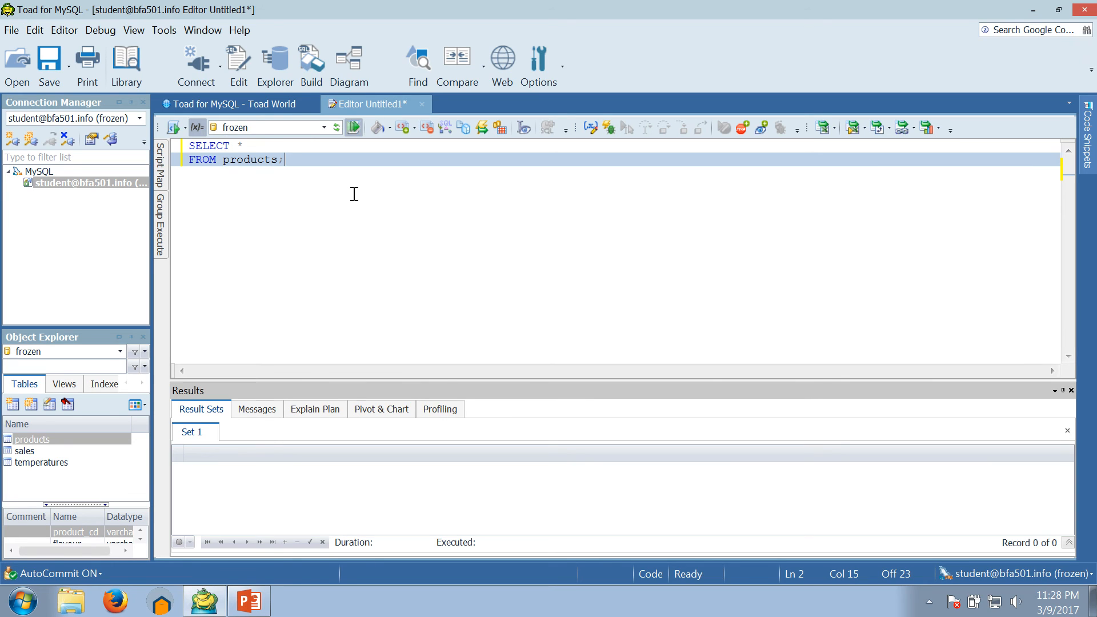
{"action": "left_click", "coordinate": [173, 128]}
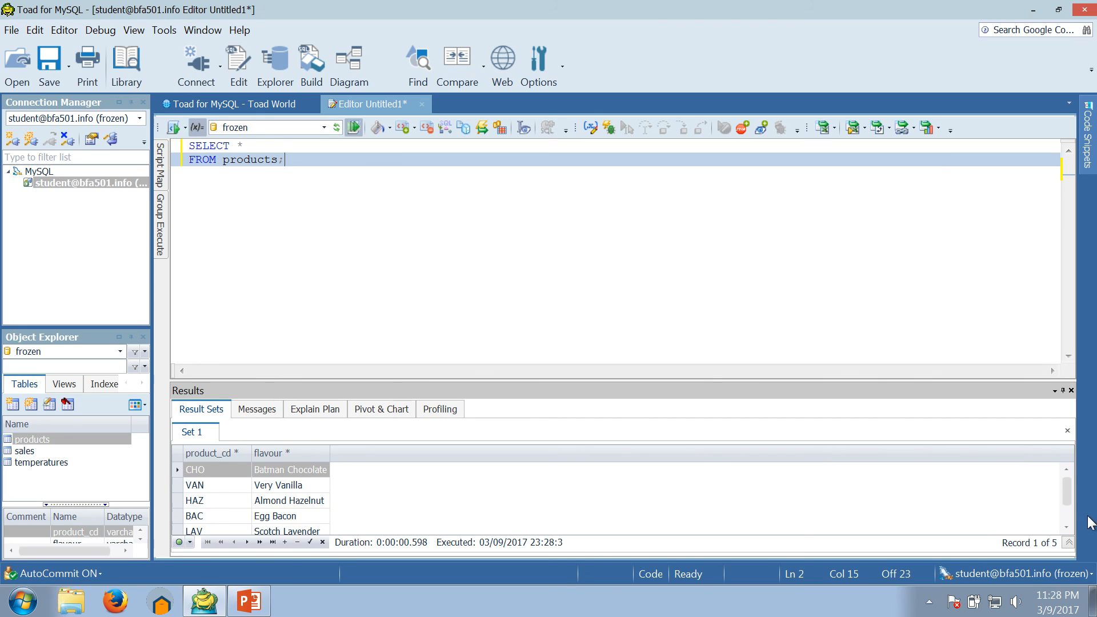
{"action": "mouse_move", "coordinate": [1067, 492]}
{"action": "left_mouse_down"}
{"action": "mouse_move", "coordinate": [1065, 503]}
{"action": "mouse_move", "coordinate": [1056, 486]}
{"action": "left_mouse_up"}
Step: Replace 'products' with 'sales' in the query and execute it
{"action": "double_click", "coordinate": [257, 161]}
{"action": "key", "text": "Delete"}
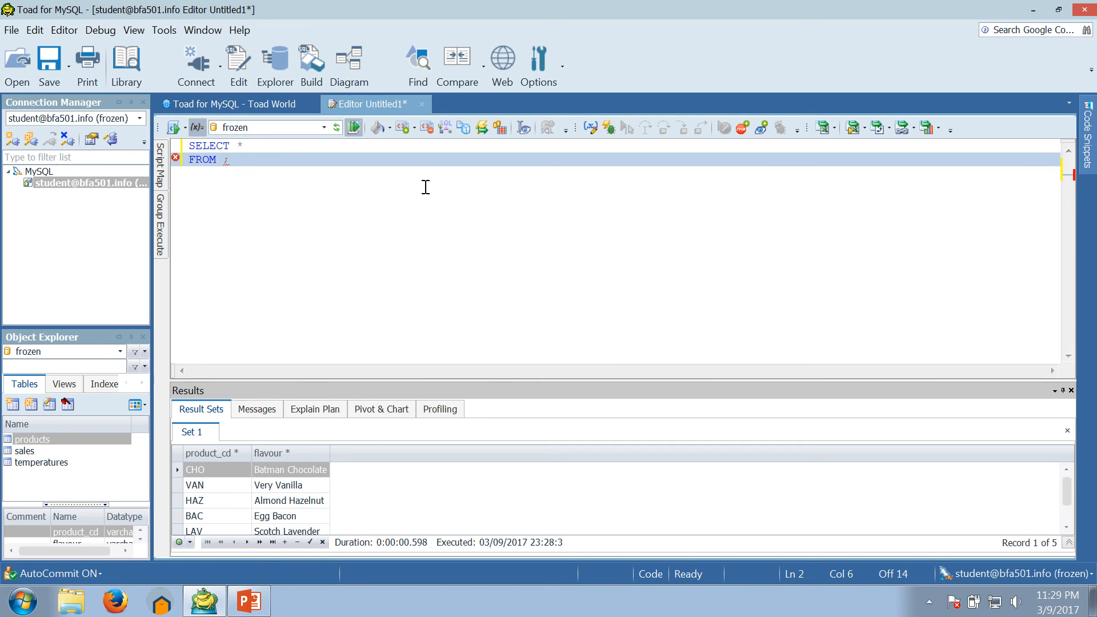
{"action": "type", "text": "sales"}
{"action": "left_click", "coordinate": [174, 128]}
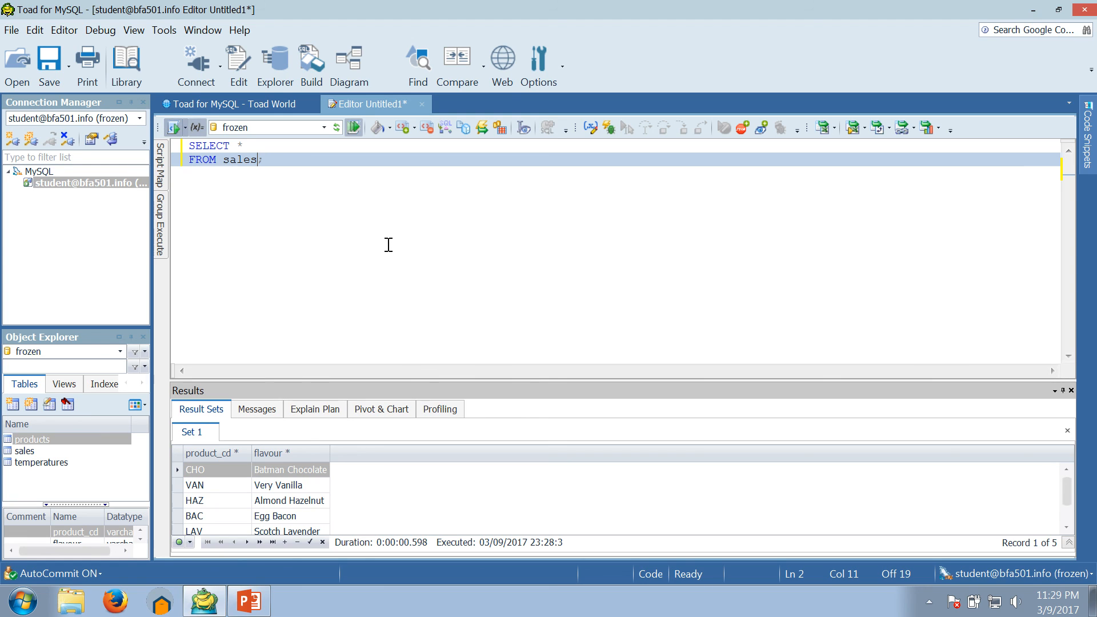